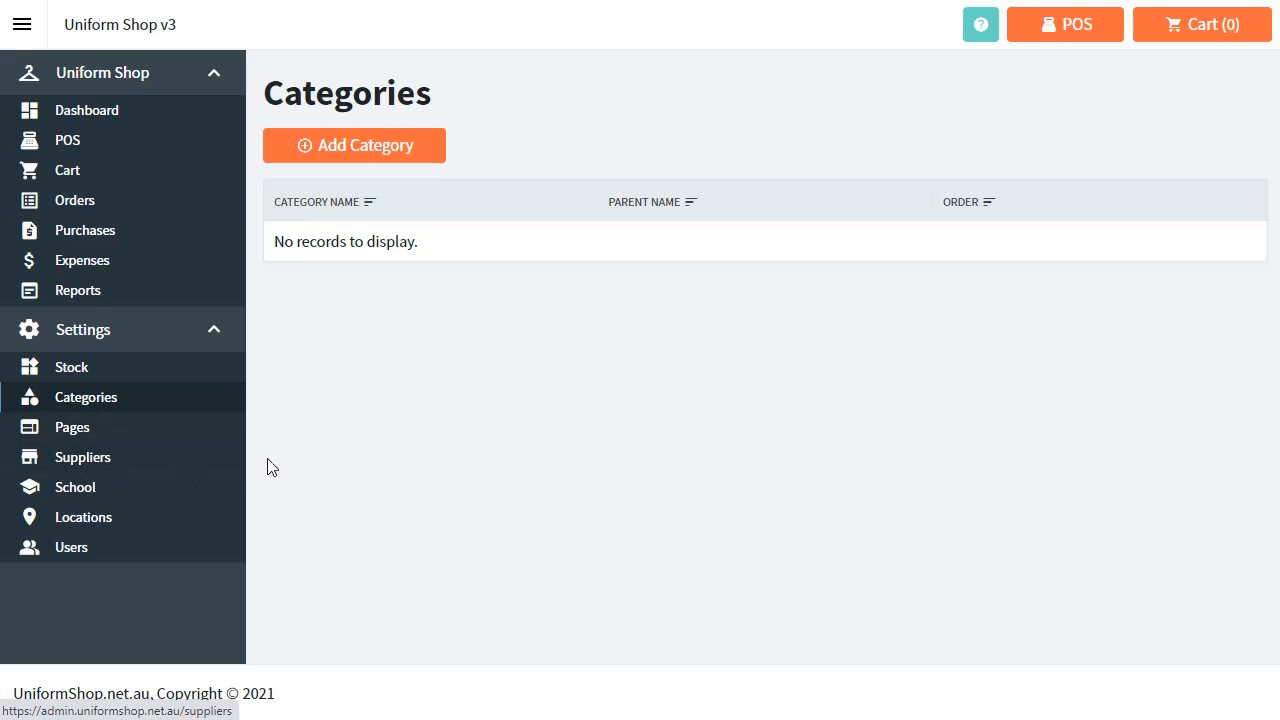
# Add a category named Summer Uniforms with no parent and order 0, and save it.
pyautogui.click(363, 156)
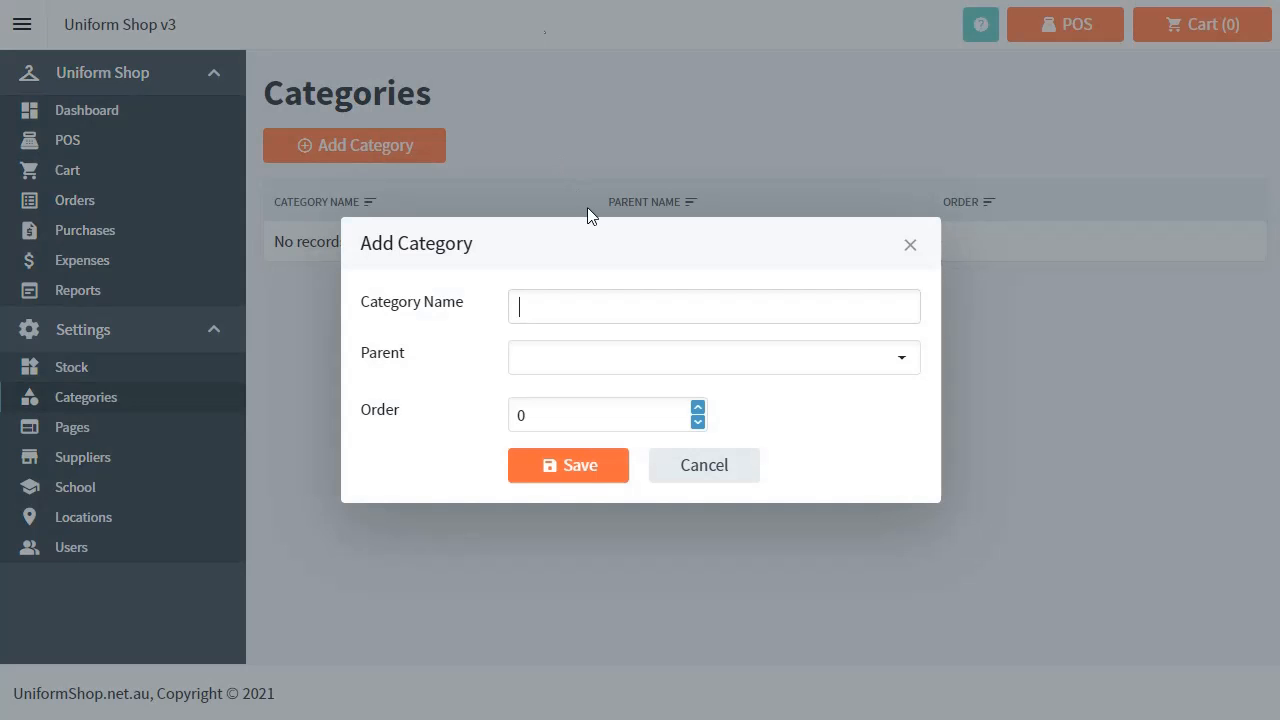
pyautogui.write('Summ')
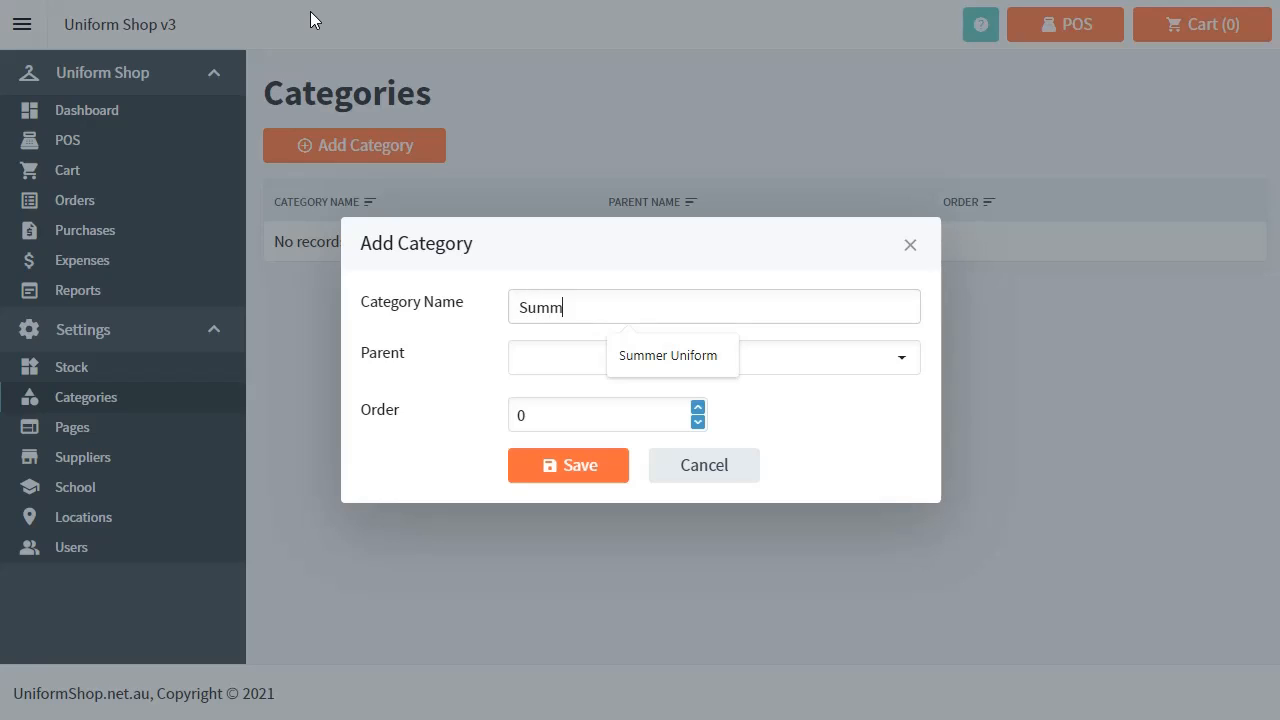
pyautogui.write('er Uniforms')
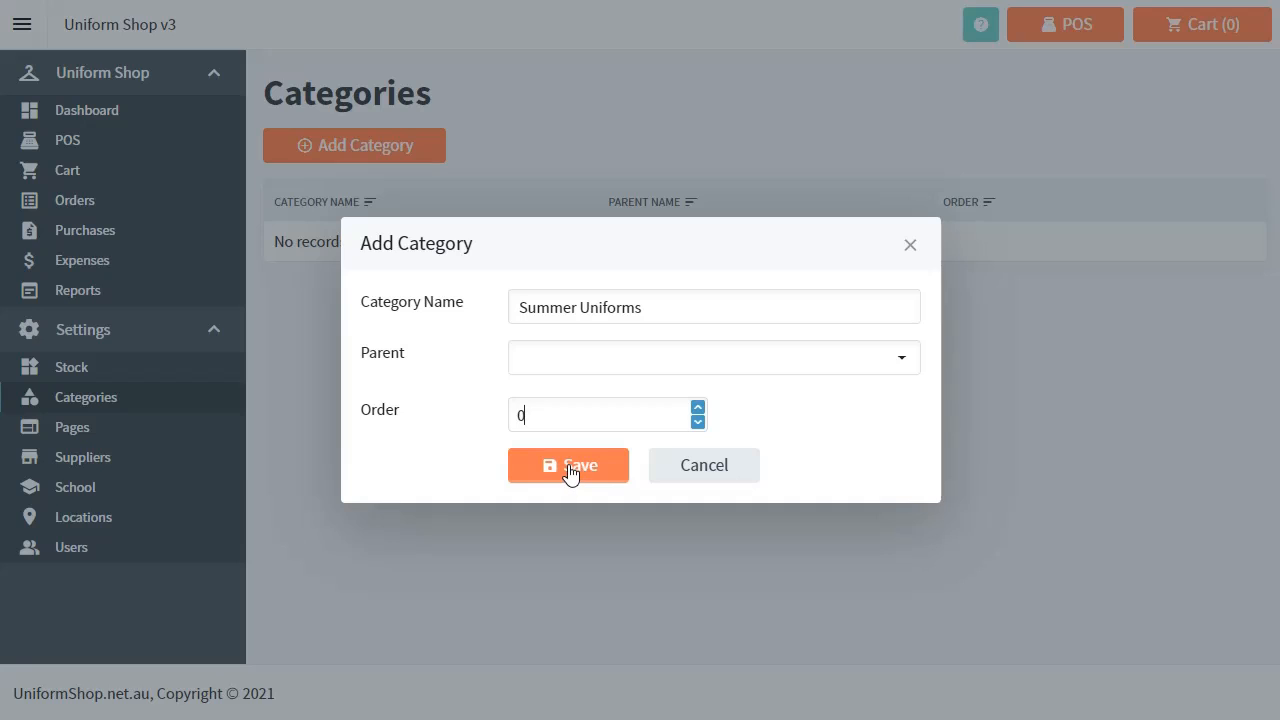
pyautogui.click(549, 414)
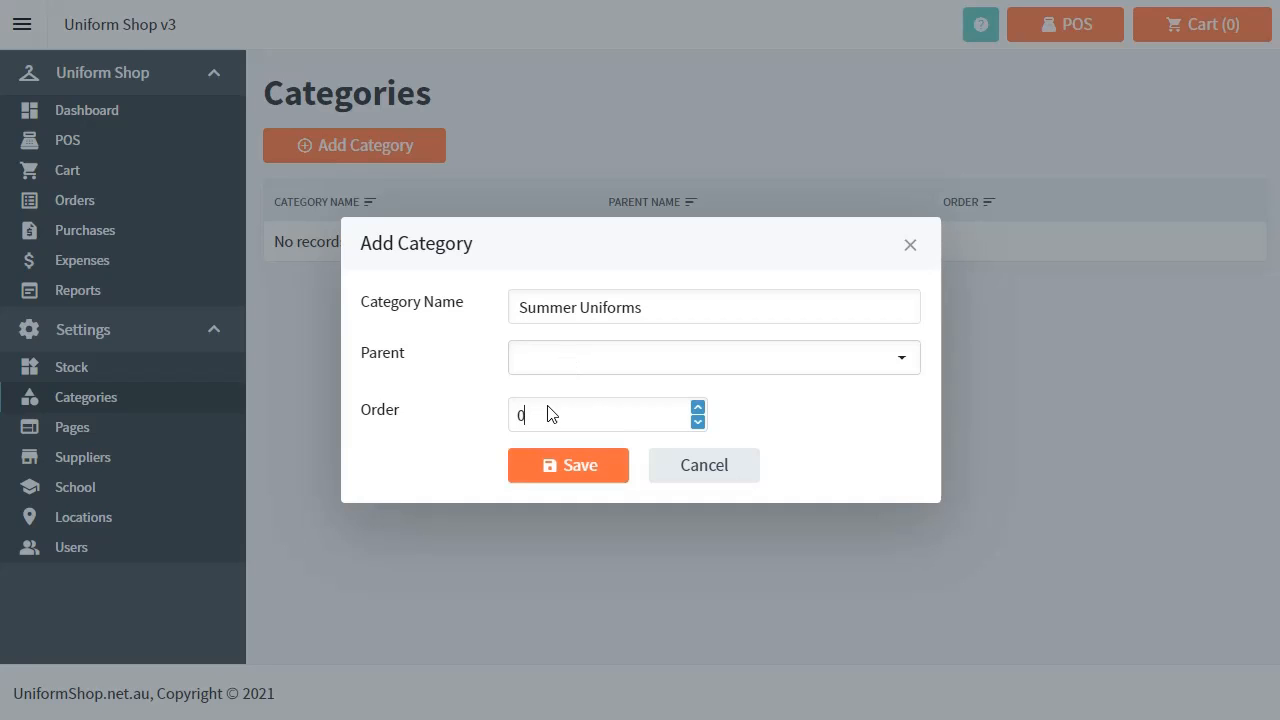
pyautogui.click(566, 472)
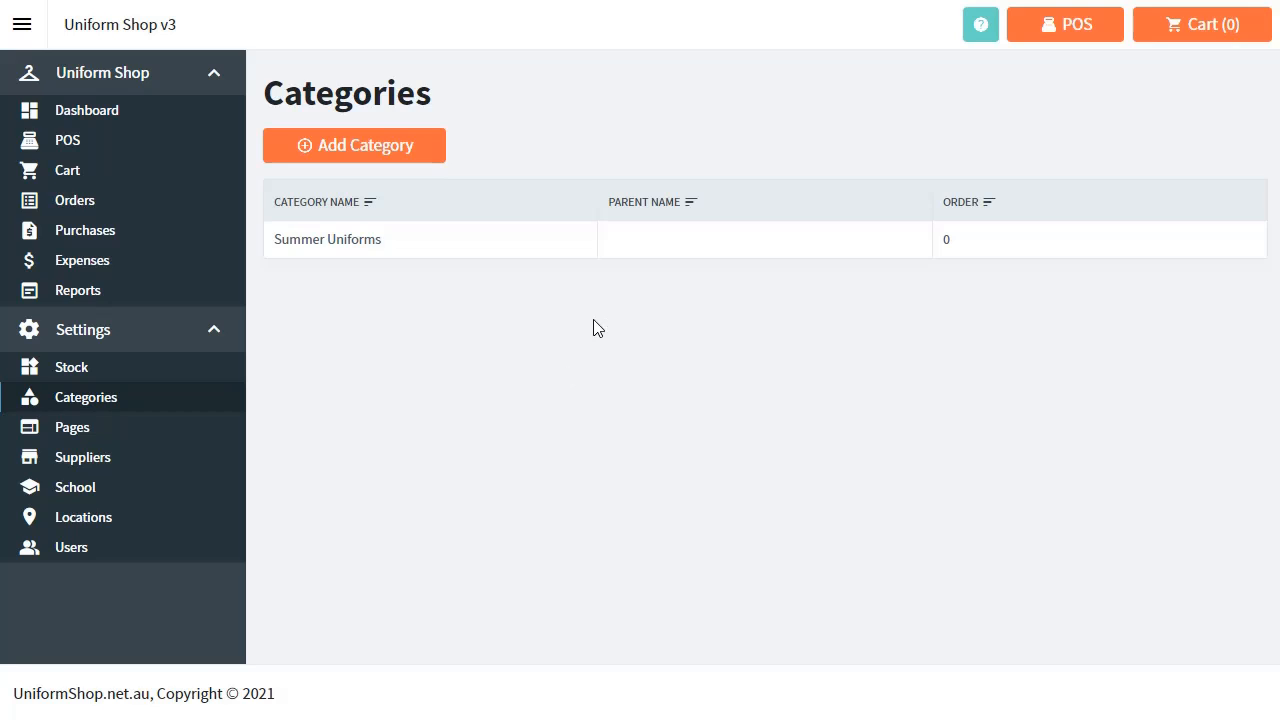
# Add a Winter Uniforms category with no parent and order 0, and reload the shop website's home page to check the categories.
pyautogui.click(368, 155)
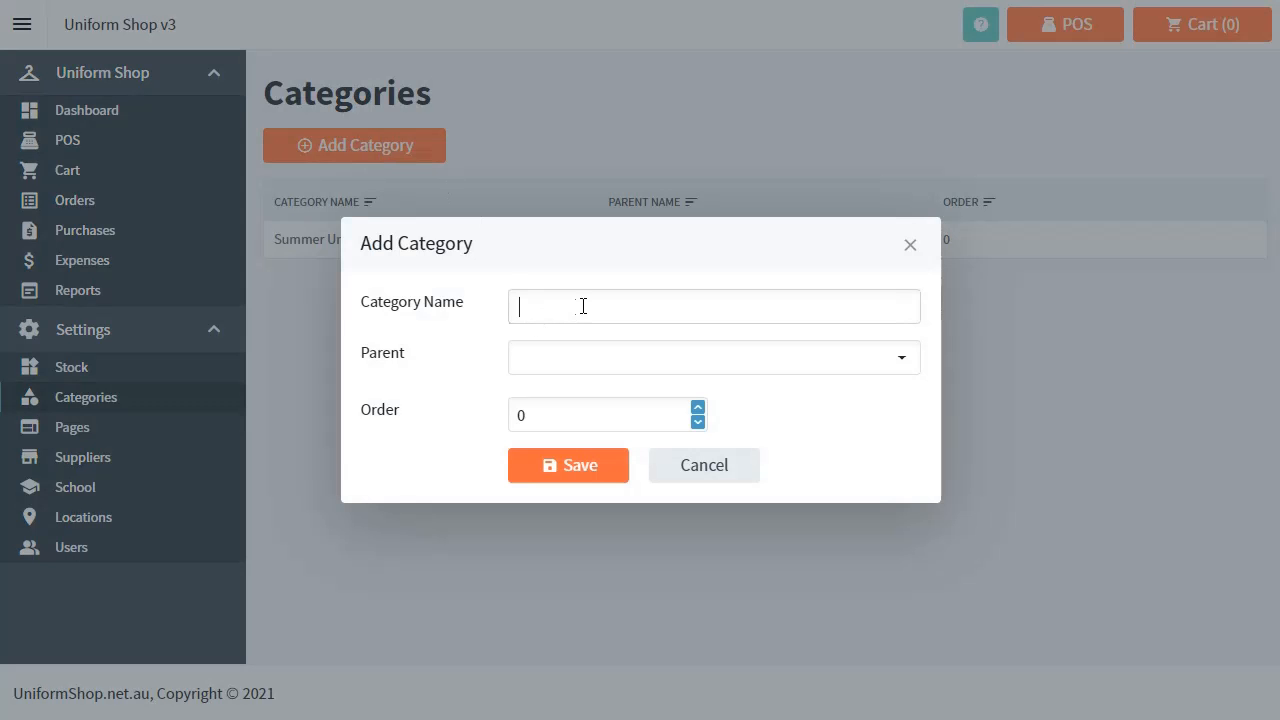
pyautogui.write('Winter Uniforms')
pyautogui.click(903, 365)
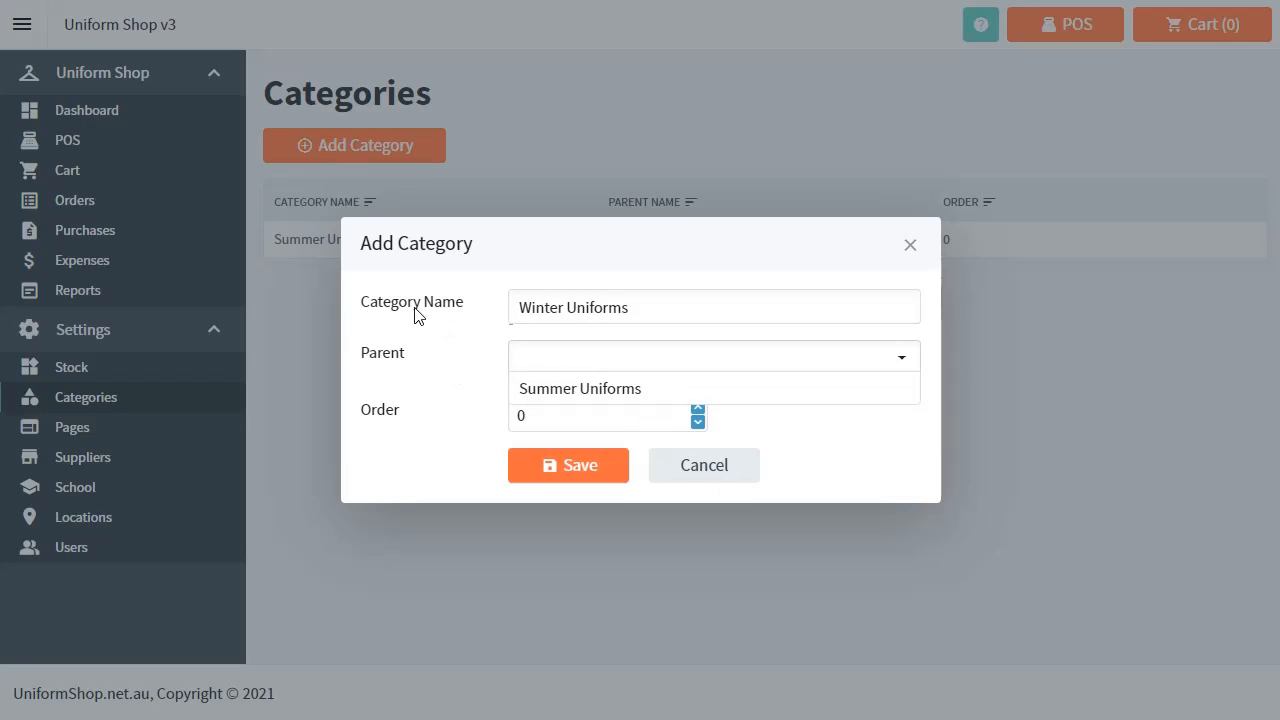
pyautogui.click(440, 298)
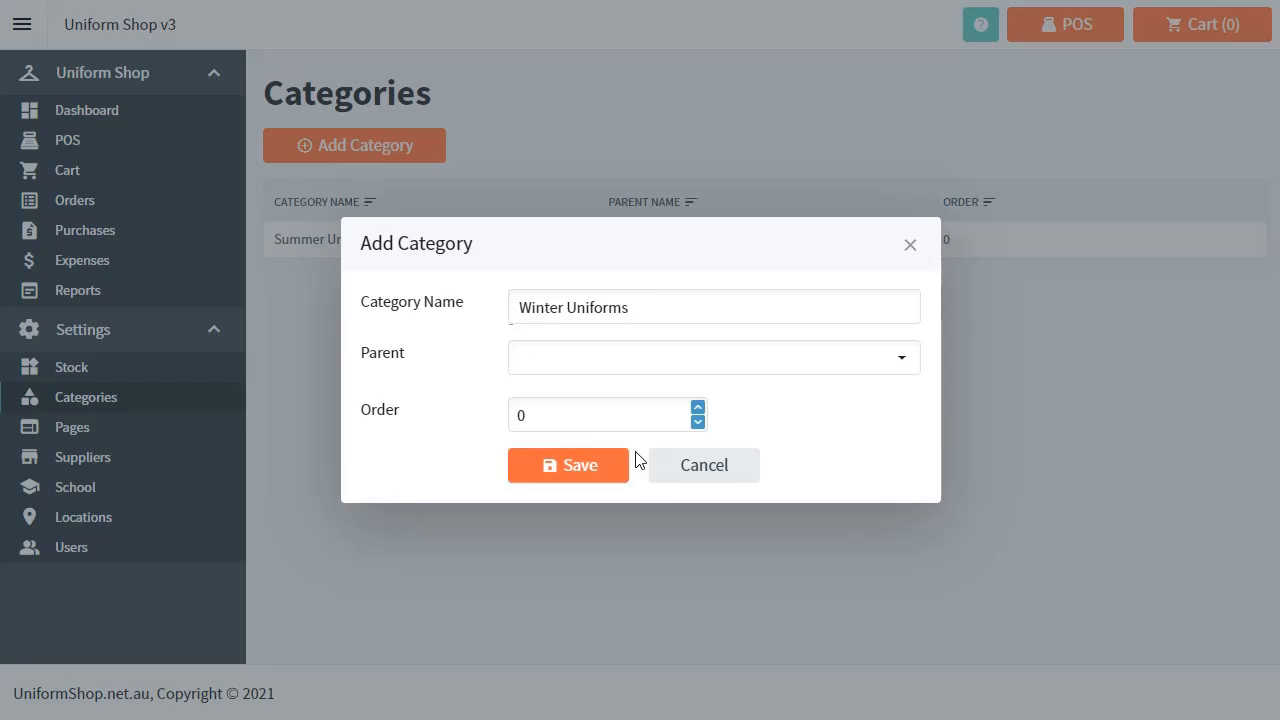
pyautogui.click(567, 474)
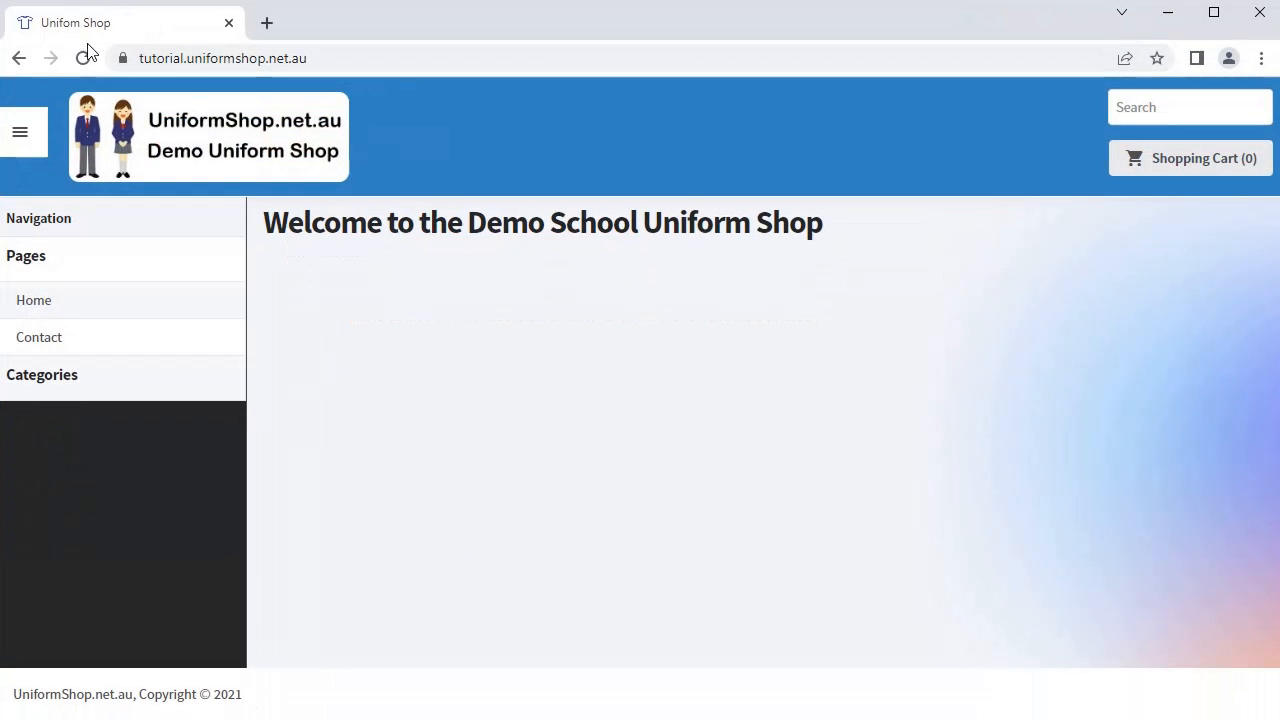
pyautogui.click(84, 58)
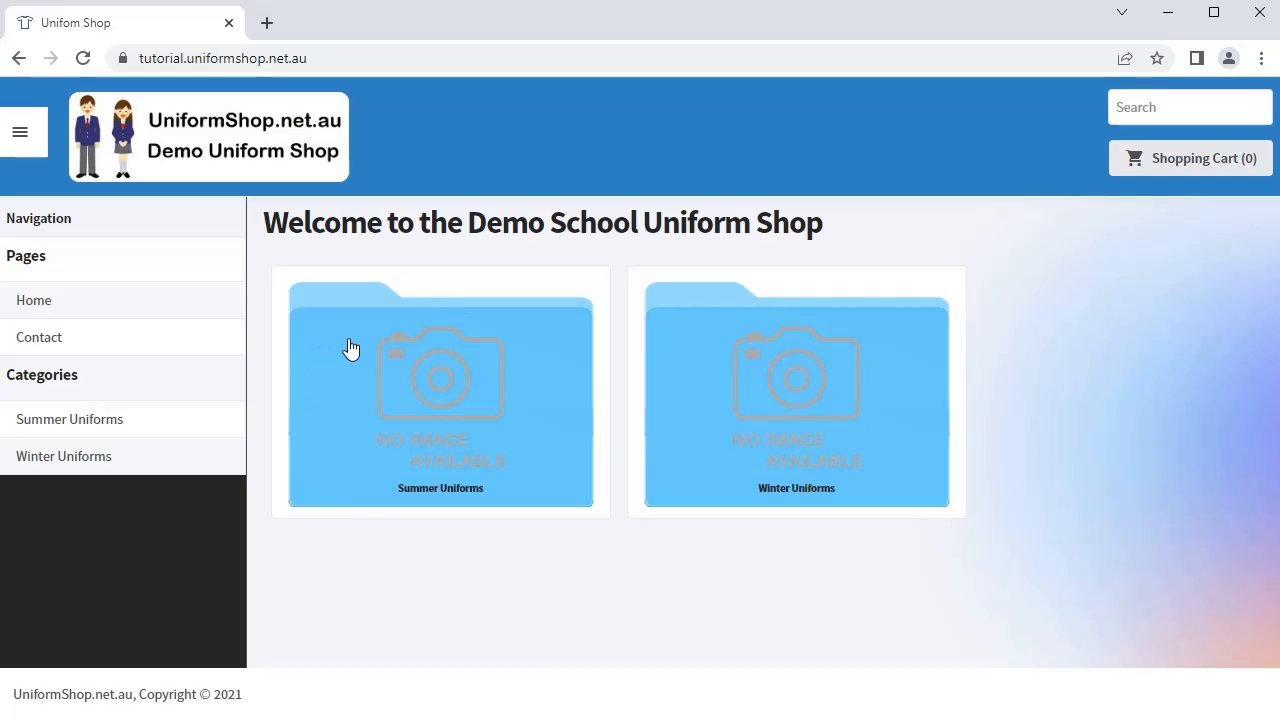
pyautogui.click(1171, 16)
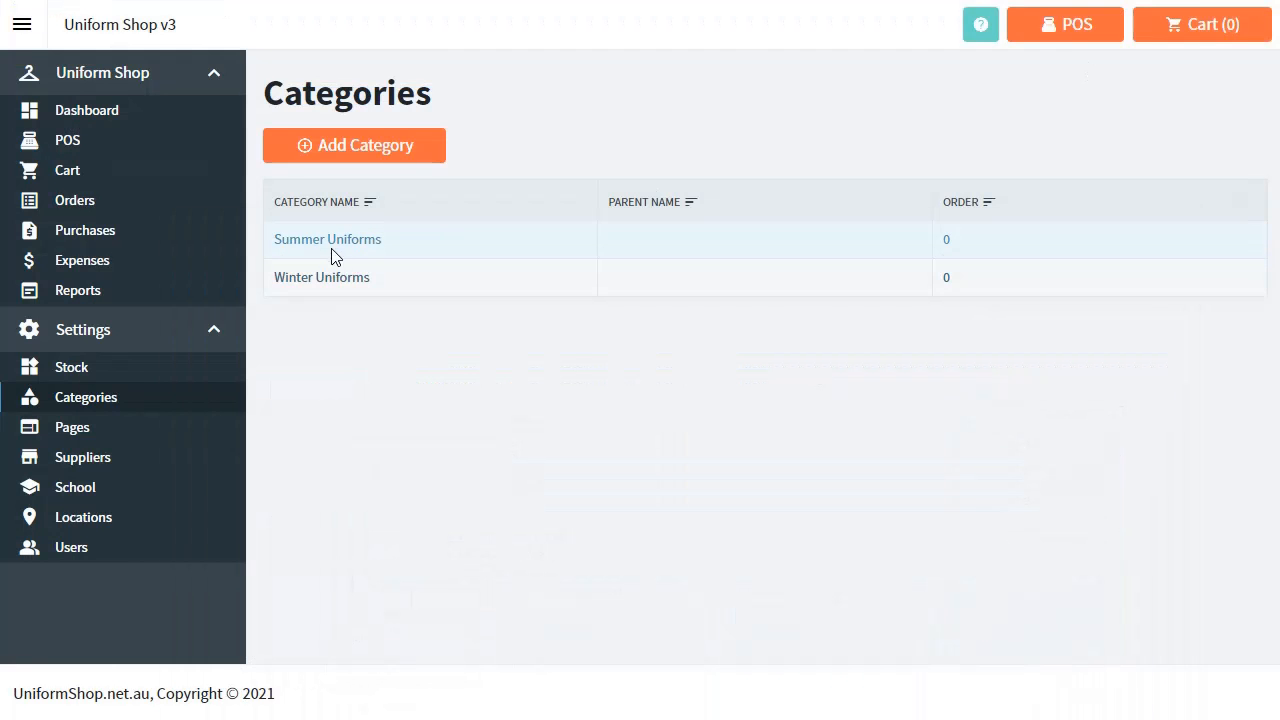
# Upload Summer.jpg as the image of the Summer Uniforms category and reload the shop website to check it.
pyautogui.click(334, 239)
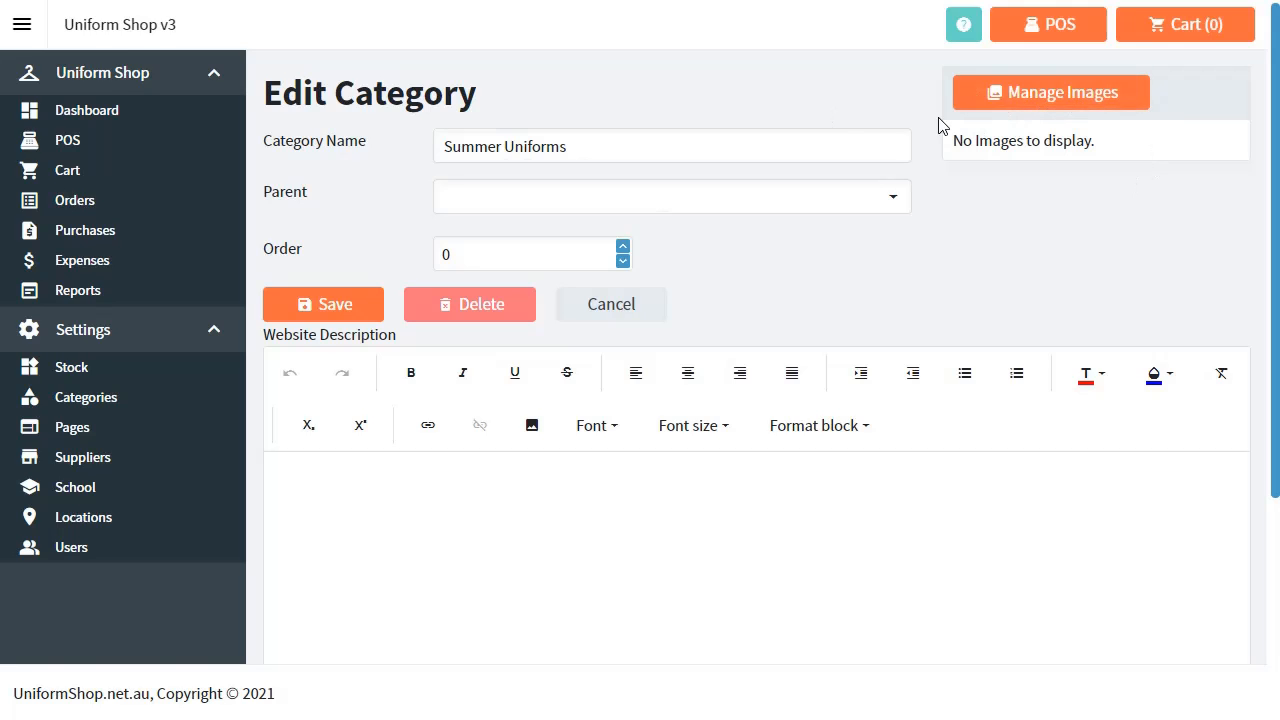
pyautogui.click(1052, 95)
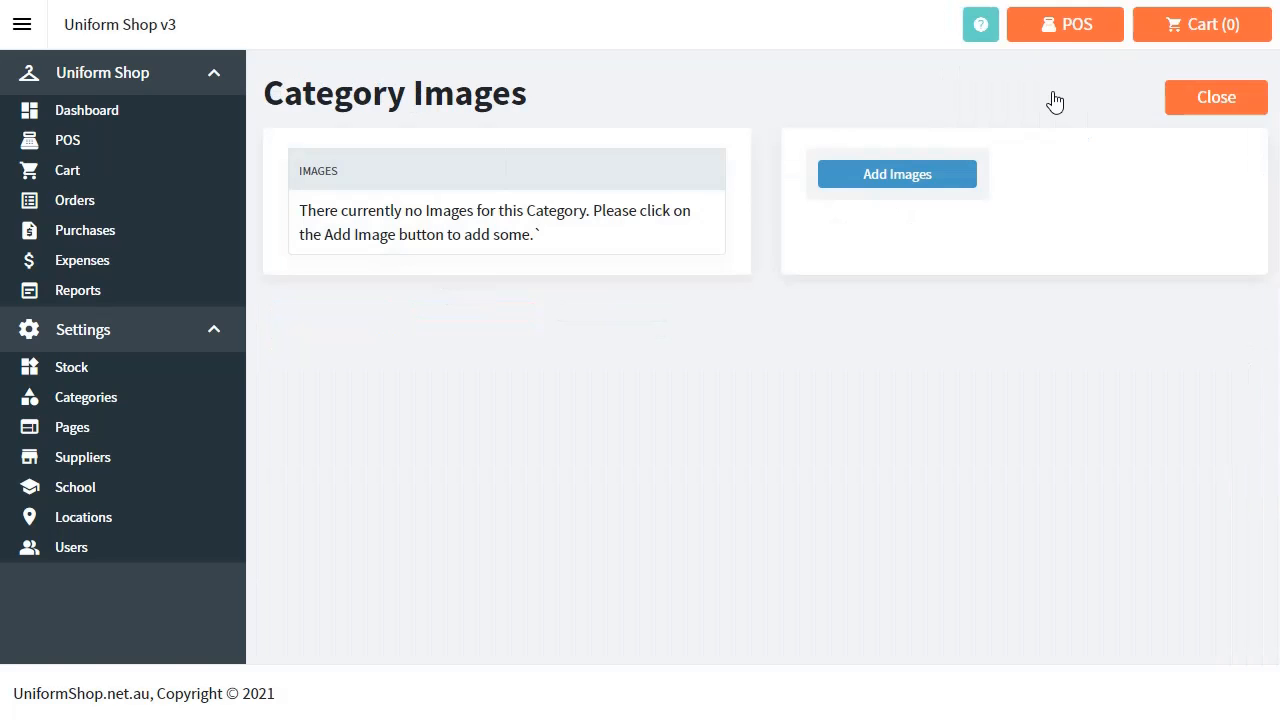
pyautogui.click(901, 176)
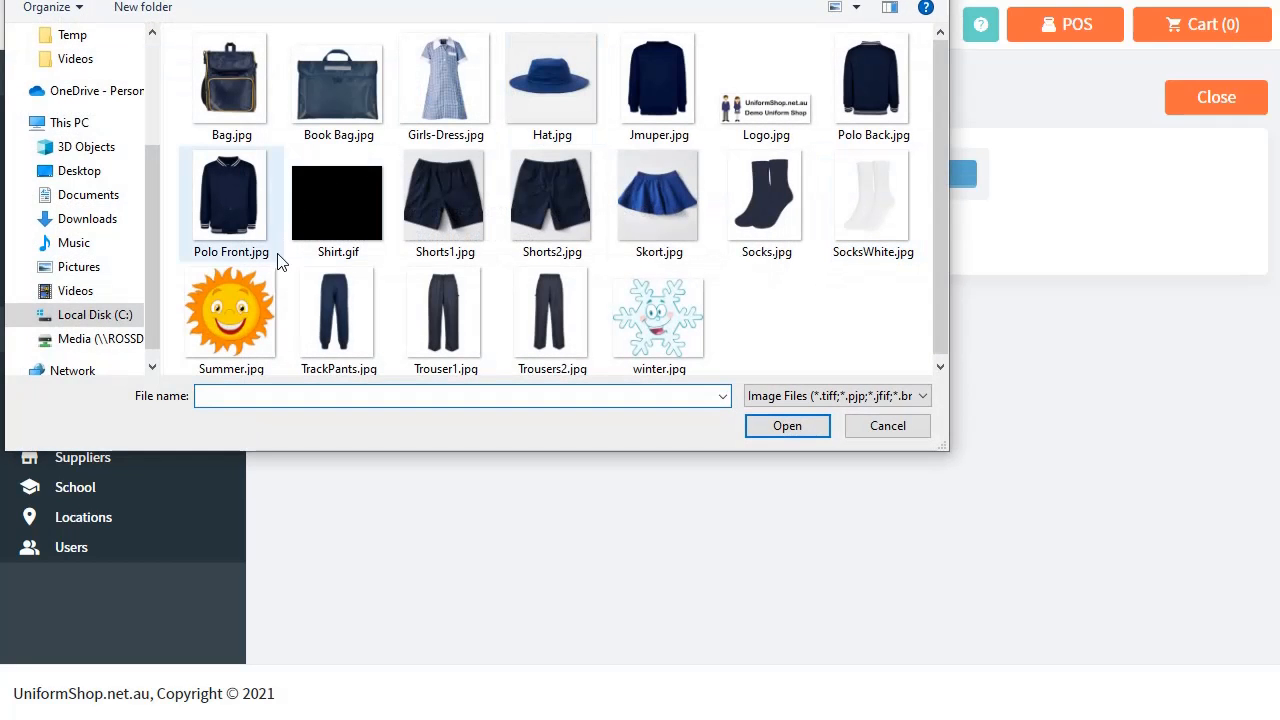
pyautogui.click(237, 318)
pyautogui.click(787, 426)
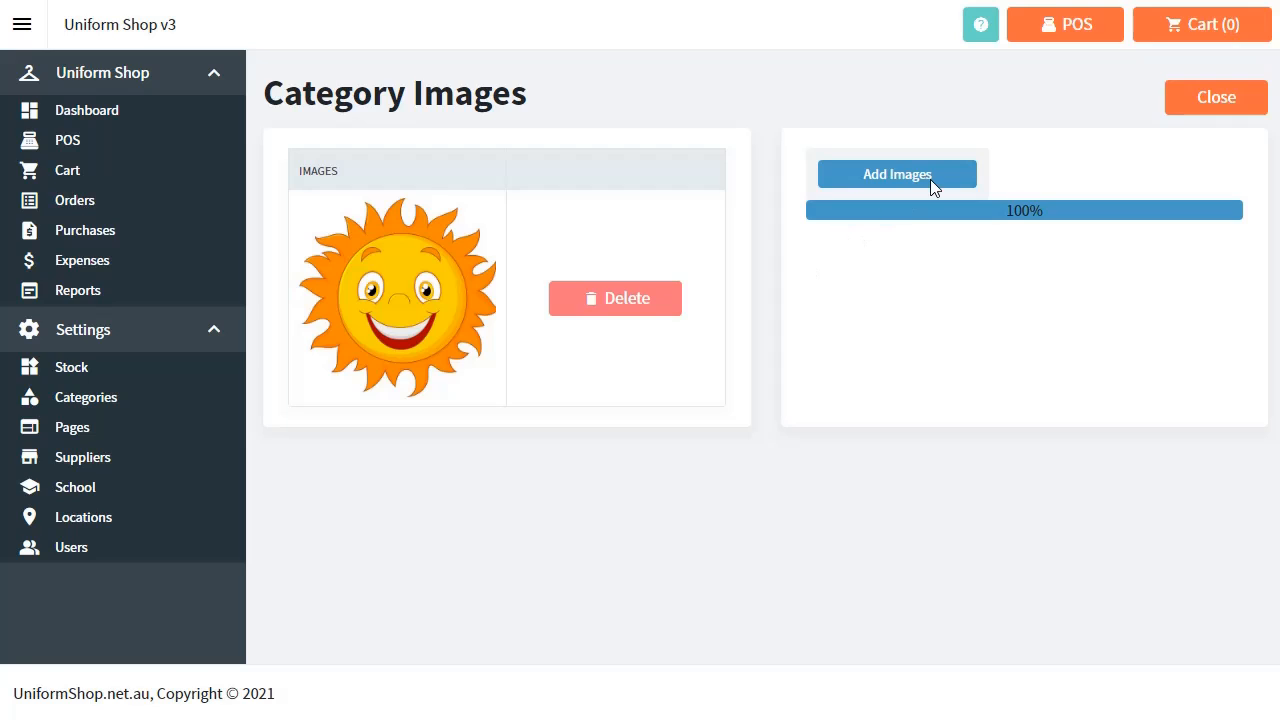
pyautogui.click(1217, 99)
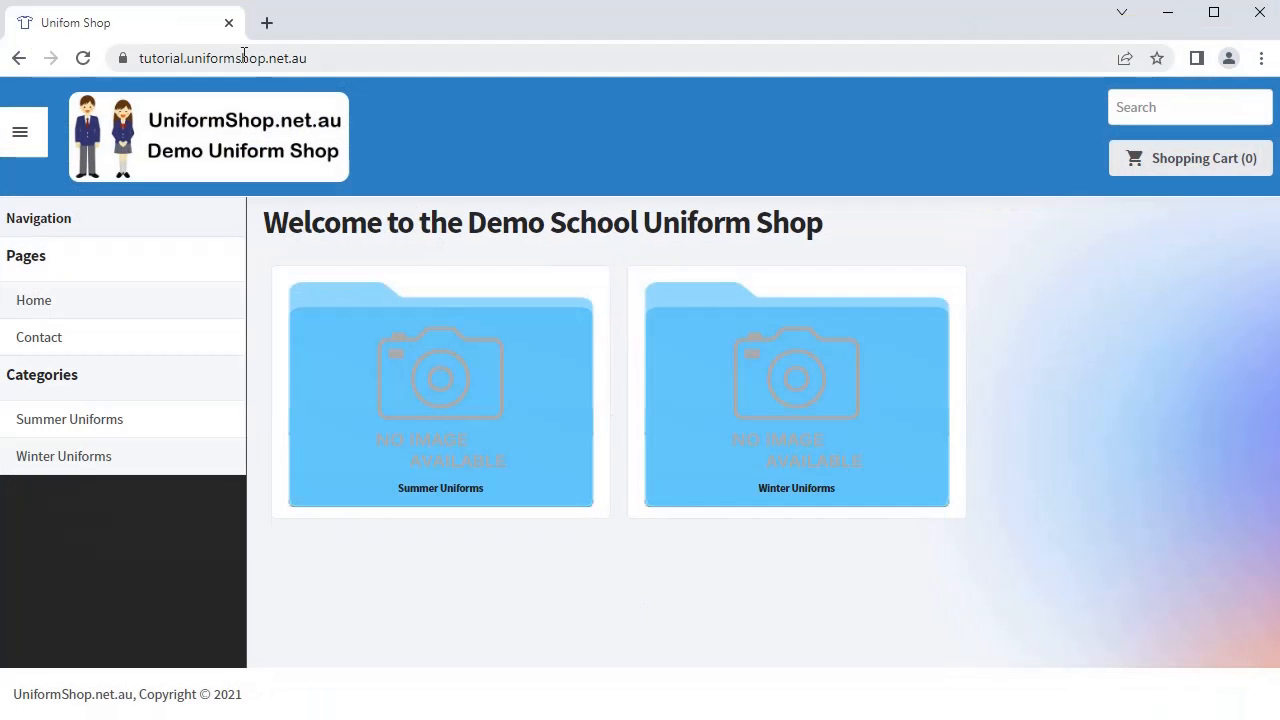
pyautogui.click(84, 60)
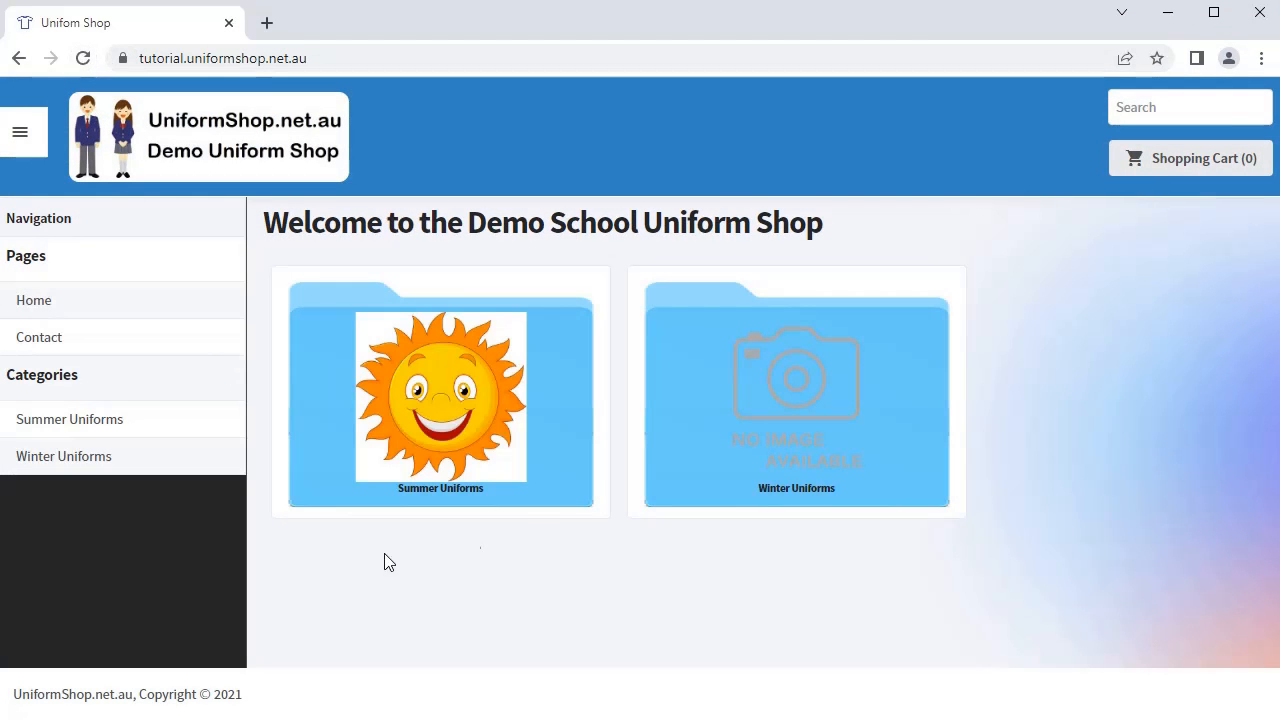
pyautogui.click(1168, 14)
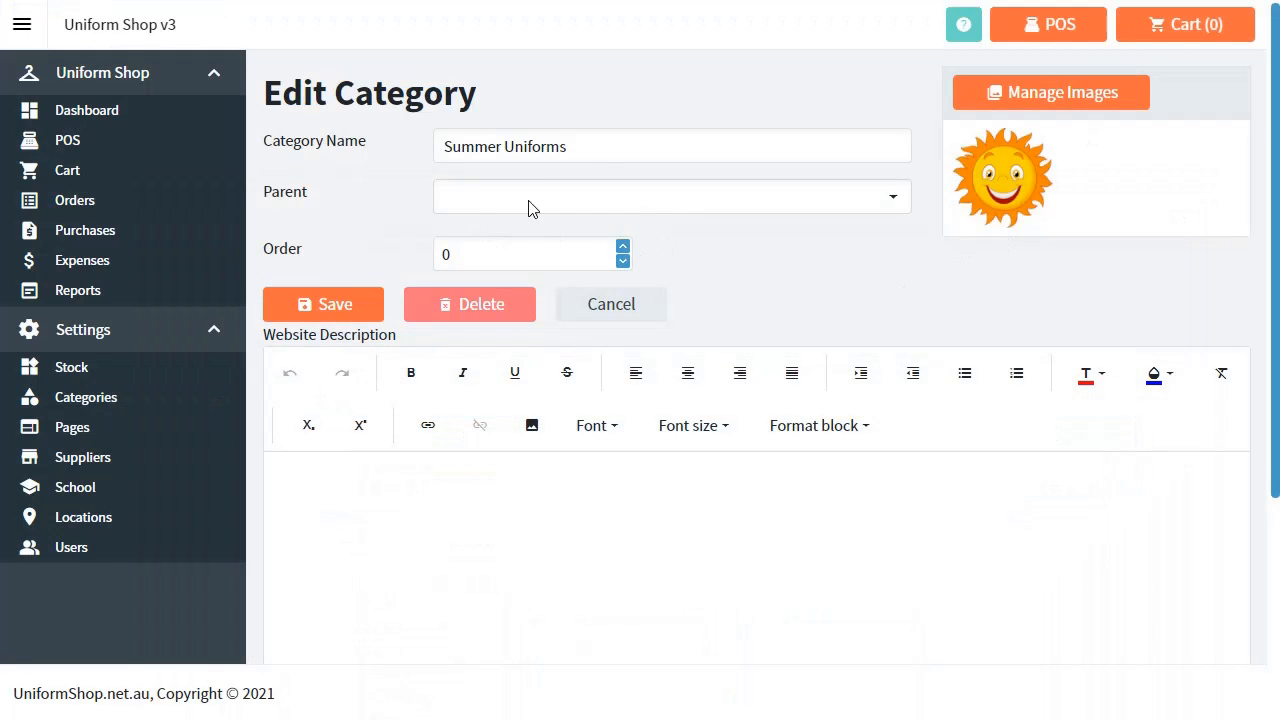
# Examine the parent choices of the Summer Uniforms category and the font and size options of its website description editor.
pyautogui.click(731, 202)
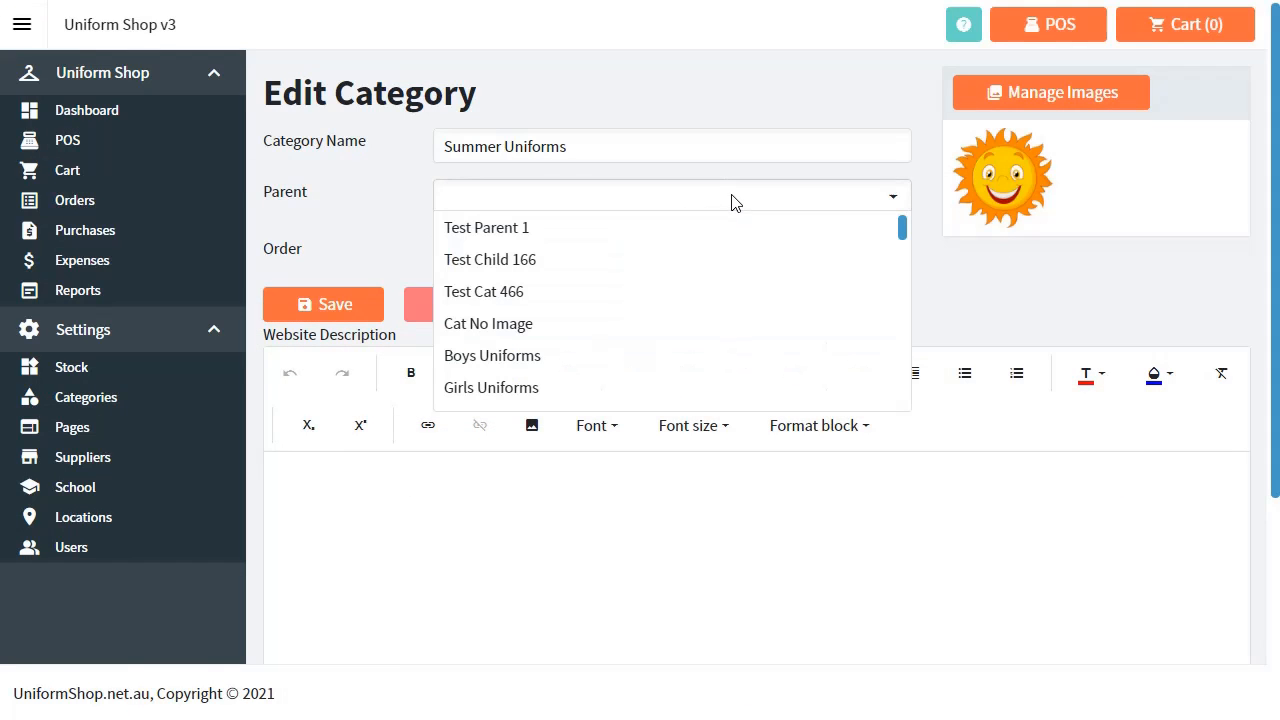
pyautogui.click(733, 202)
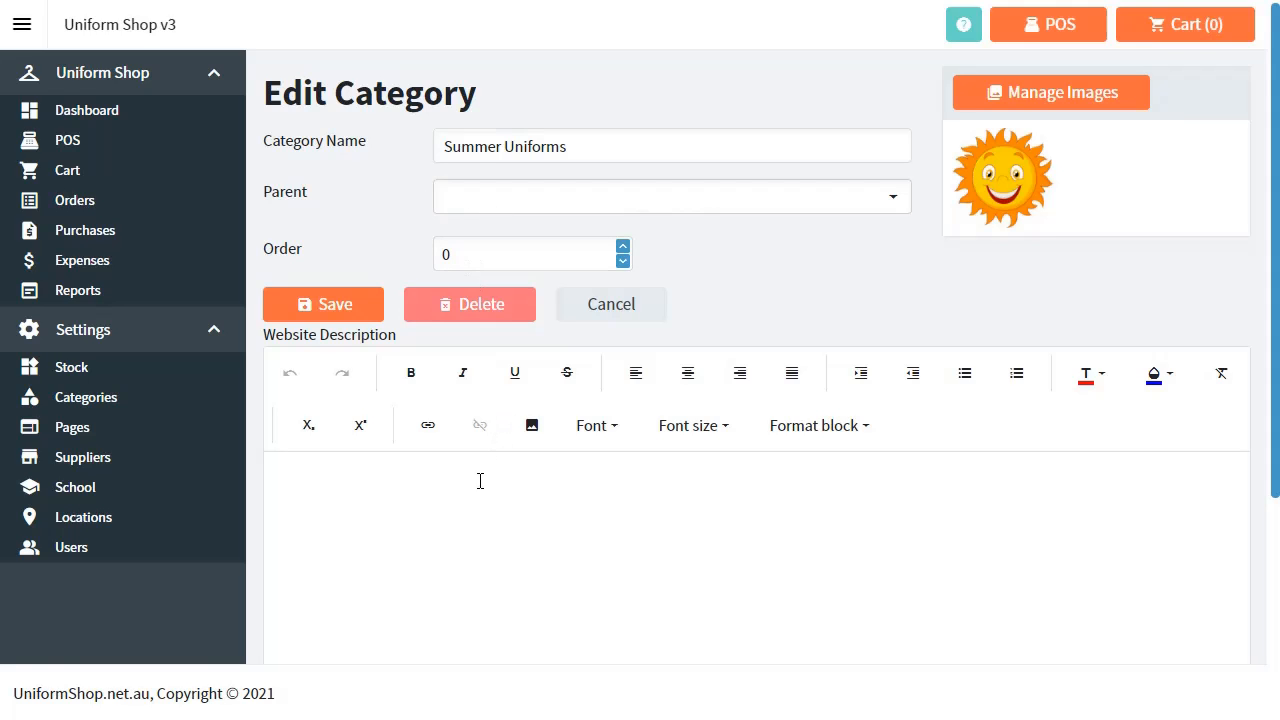
pyautogui.scroll(-3, 480, 481)
pyautogui.scroll(1, 469, 429)
pyautogui.click(563, 374)
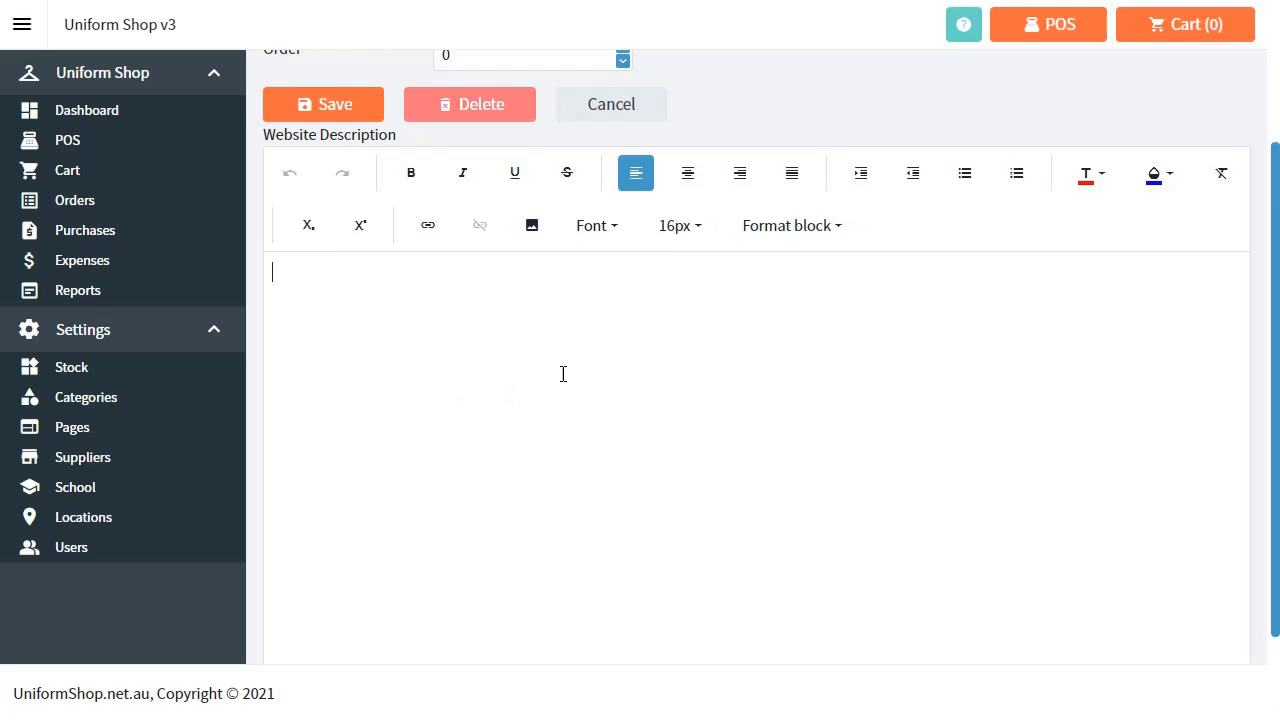
pyautogui.scroll(-1, 541, 383)
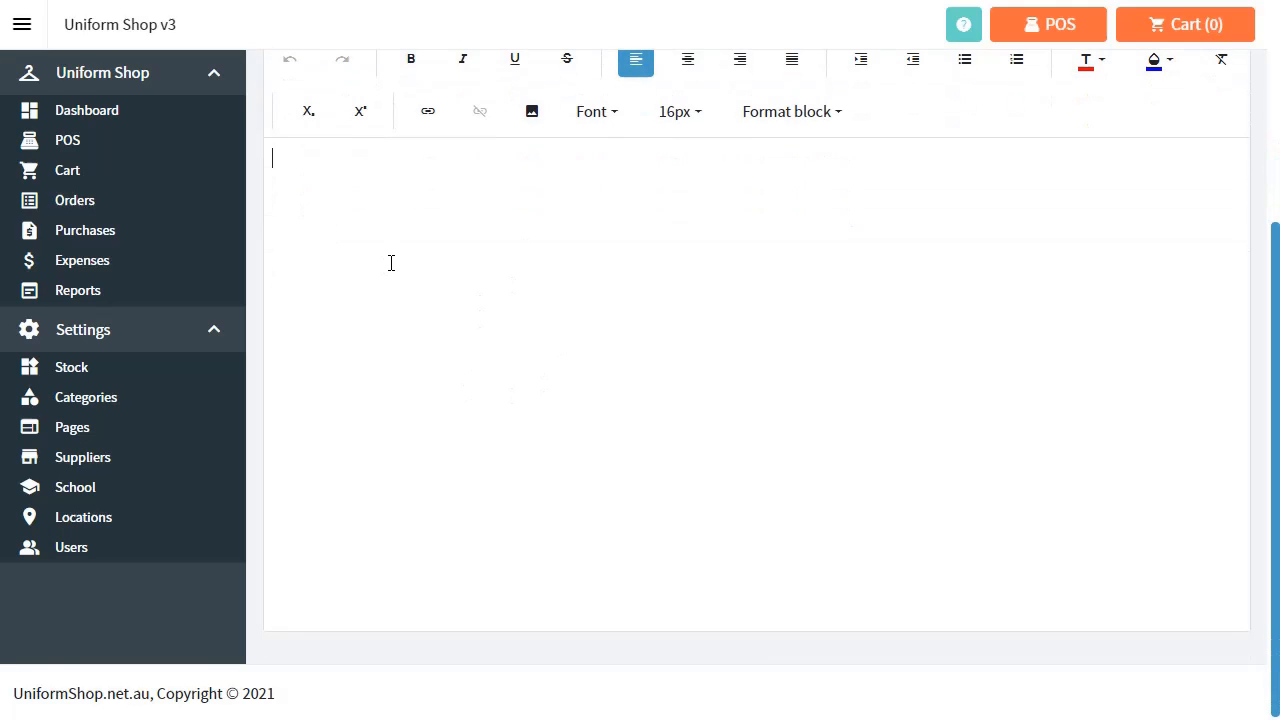
pyautogui.scroll(2, 754, 257)
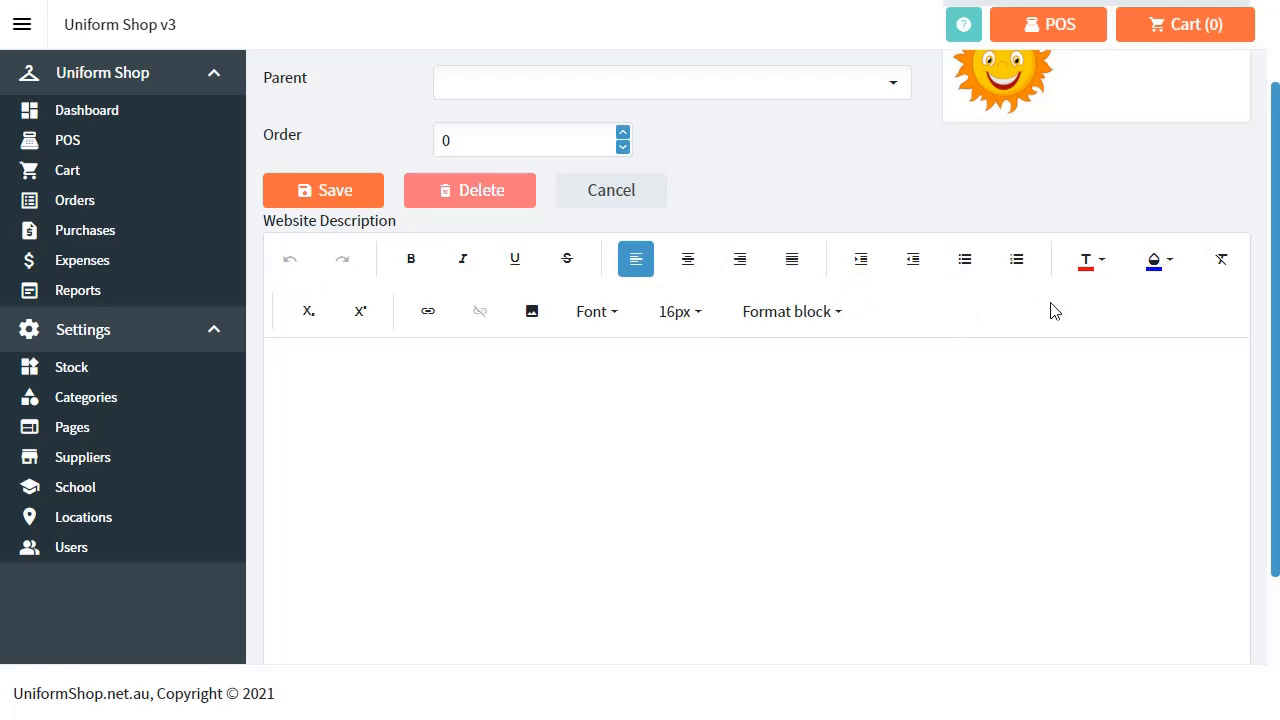
pyautogui.click(614, 313)
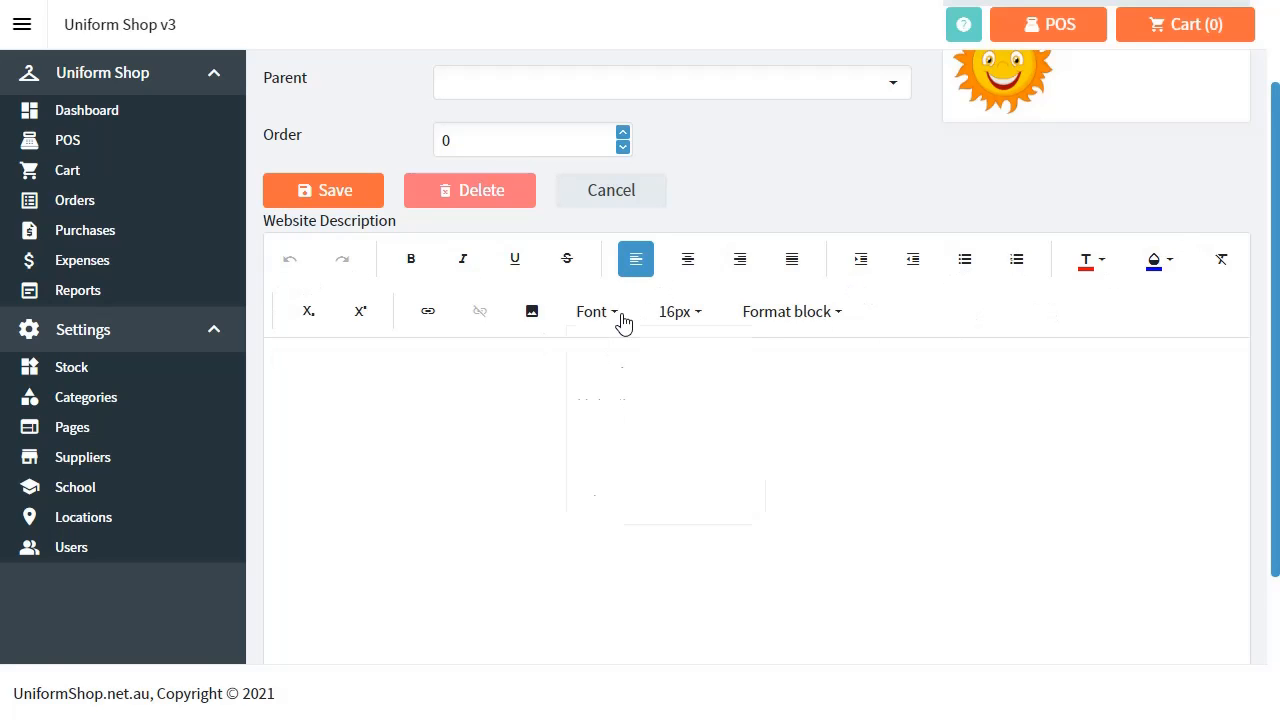
pyautogui.click(695, 313)
# Enter "Summer Uniforms description" as the website description of the Summer Uniforms category and save the category.
pyautogui.click(374, 412)
pyautogui.scroll(-2, 374, 412)
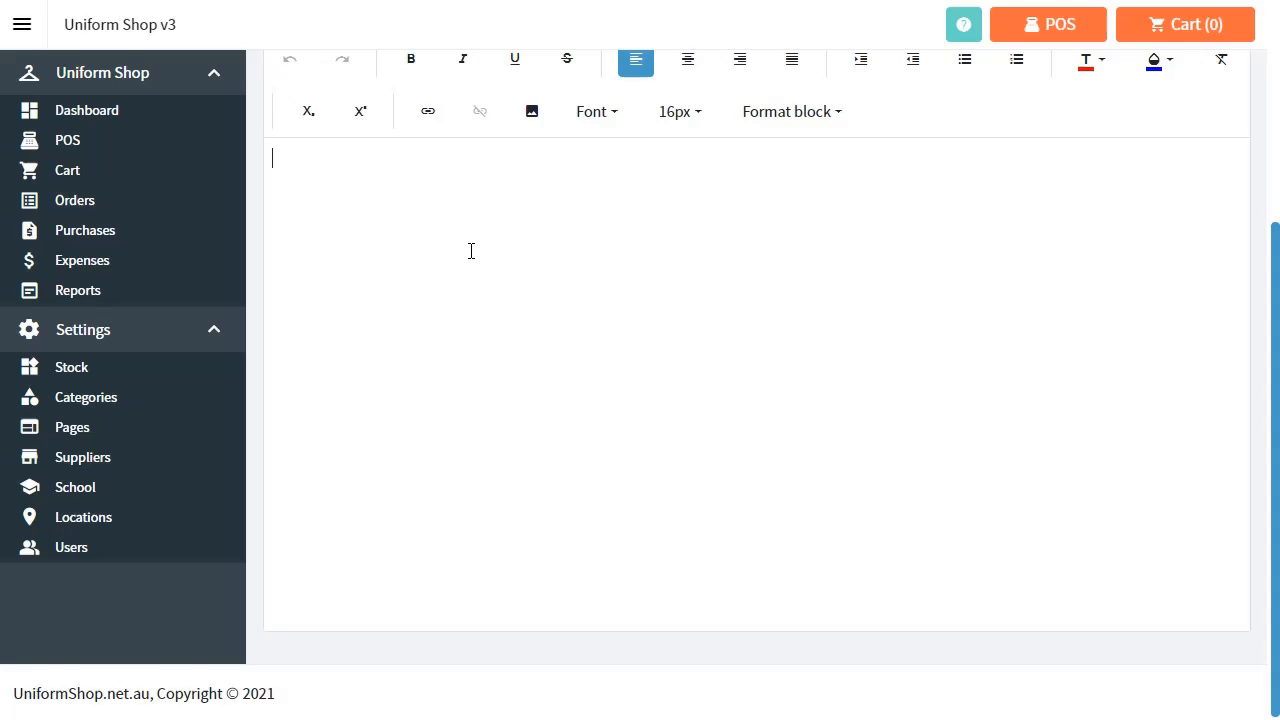
pyautogui.write('Wi')
pyautogui.press('BackSpace')
pyautogui.press('BackSpace')
pyautogui.press('BackSpace')
pyautogui.press('BackSpace')
pyautogui.press('BackSpace')
pyautogui.press('BackSpace')
pyautogui.write('Summer Uniforms')
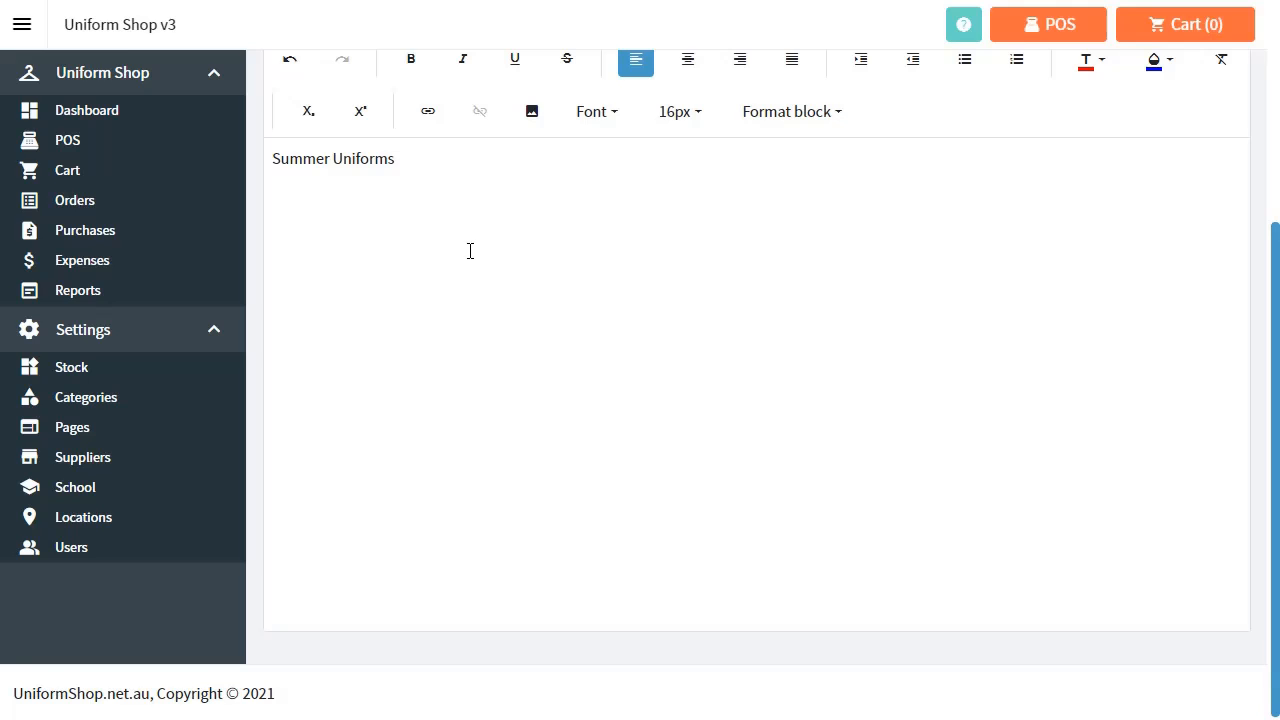
pyautogui.write(' description')
pyautogui.scroll(2, 676, 226)
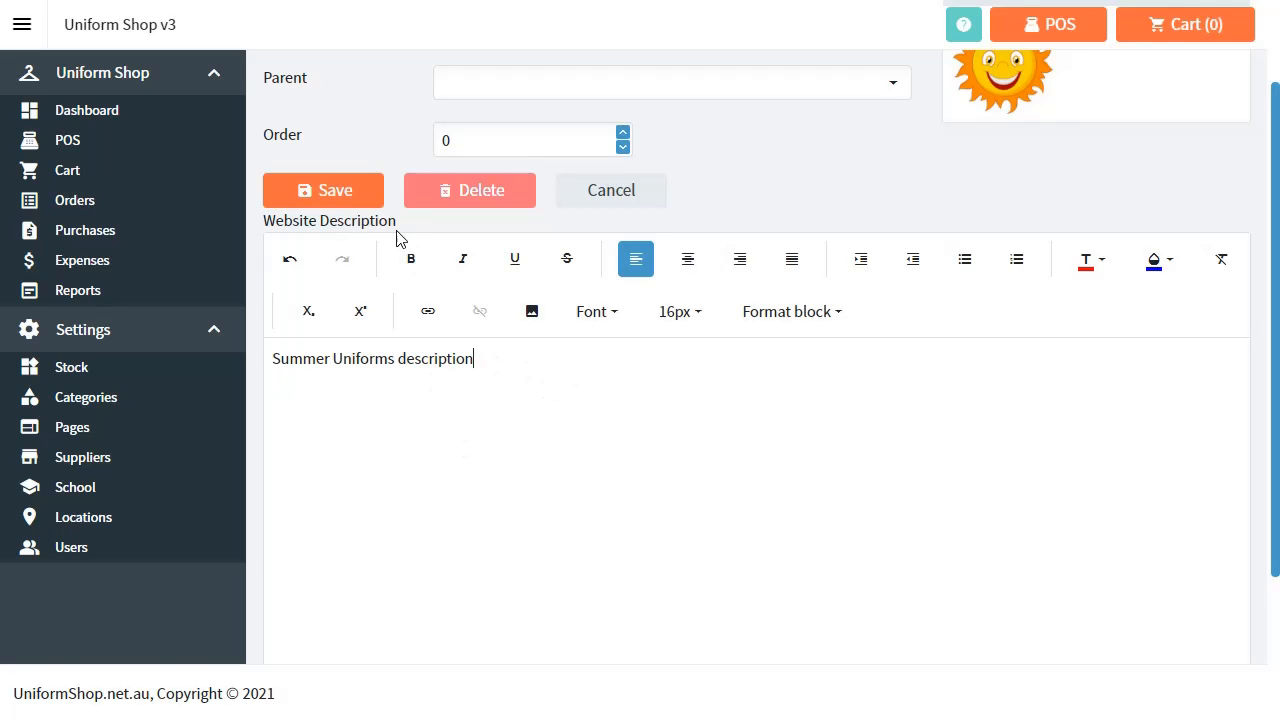
pyautogui.click(345, 199)
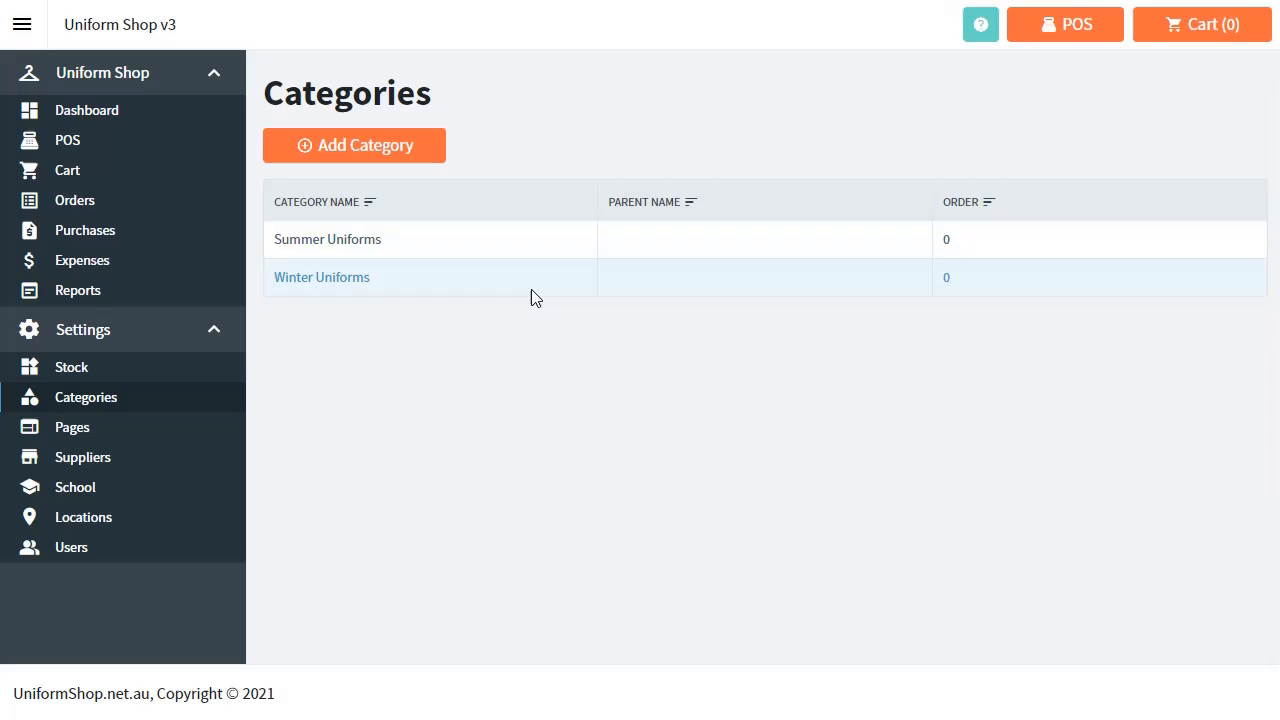
# Upload winter.jpg as the image of the Winter Uniforms category and close its image management page.
pyautogui.click(343, 280)
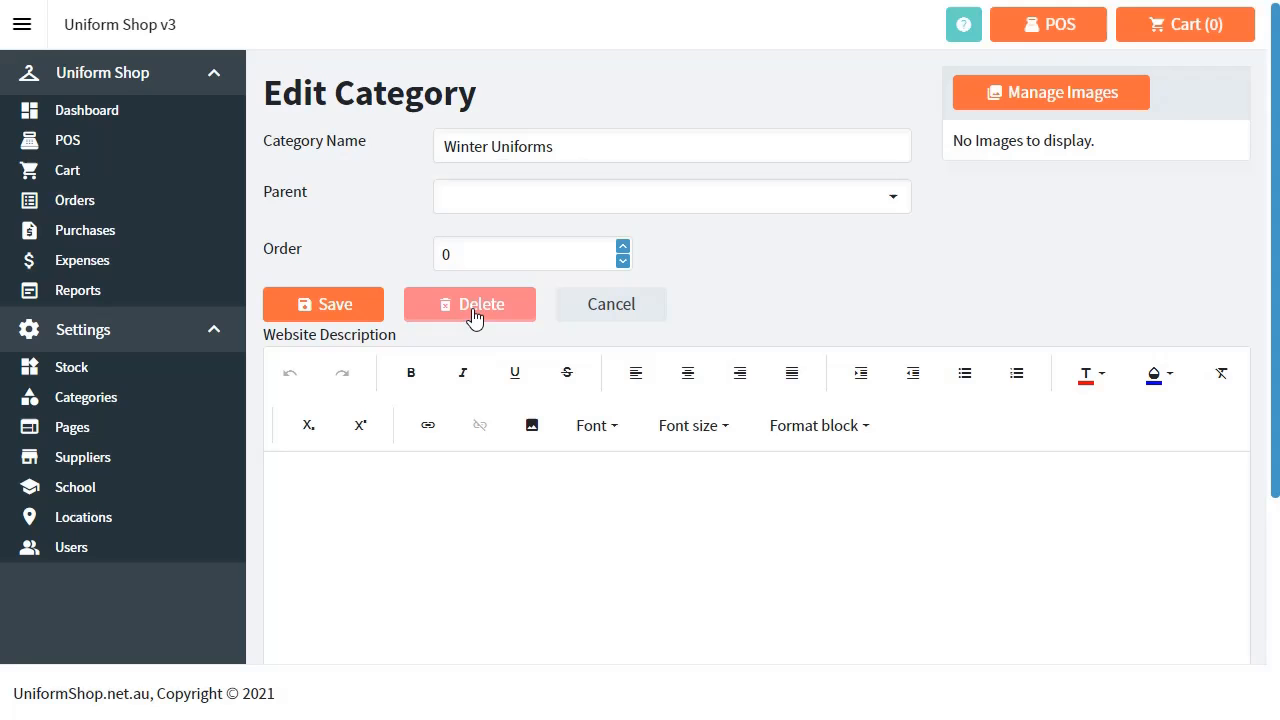
pyautogui.click(1044, 104)
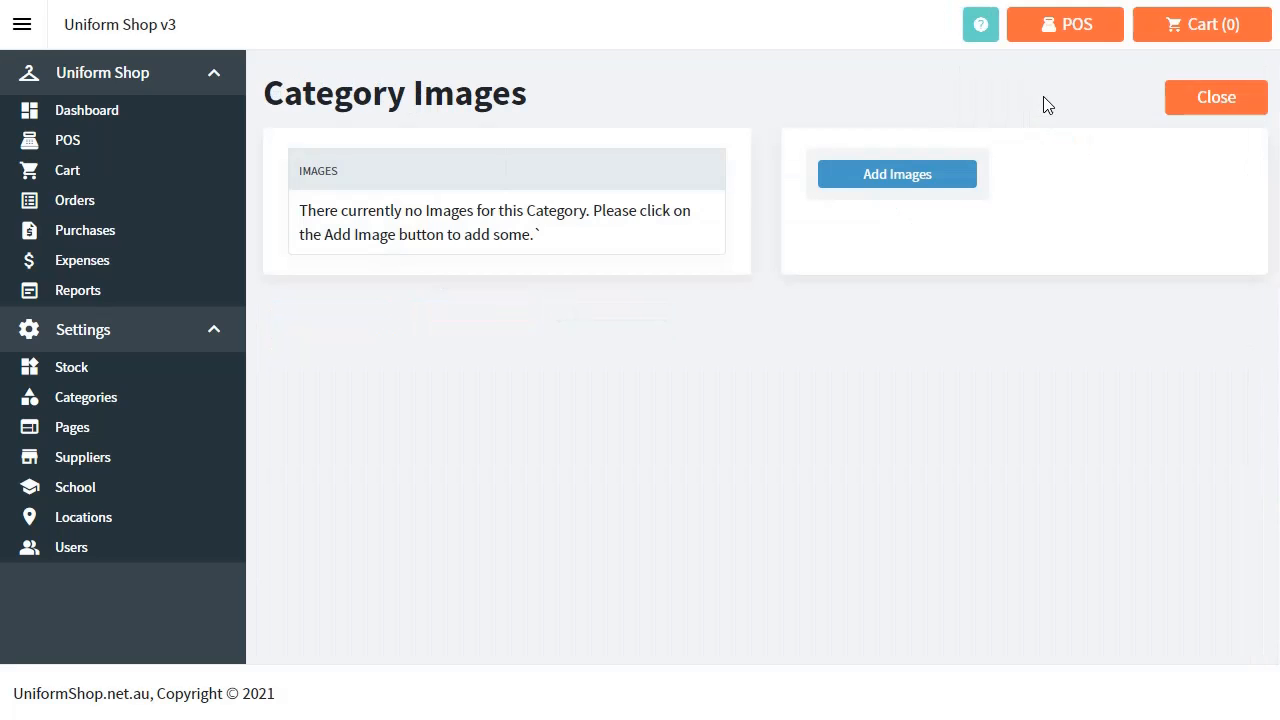
pyautogui.click(957, 175)
pyautogui.click(670, 318)
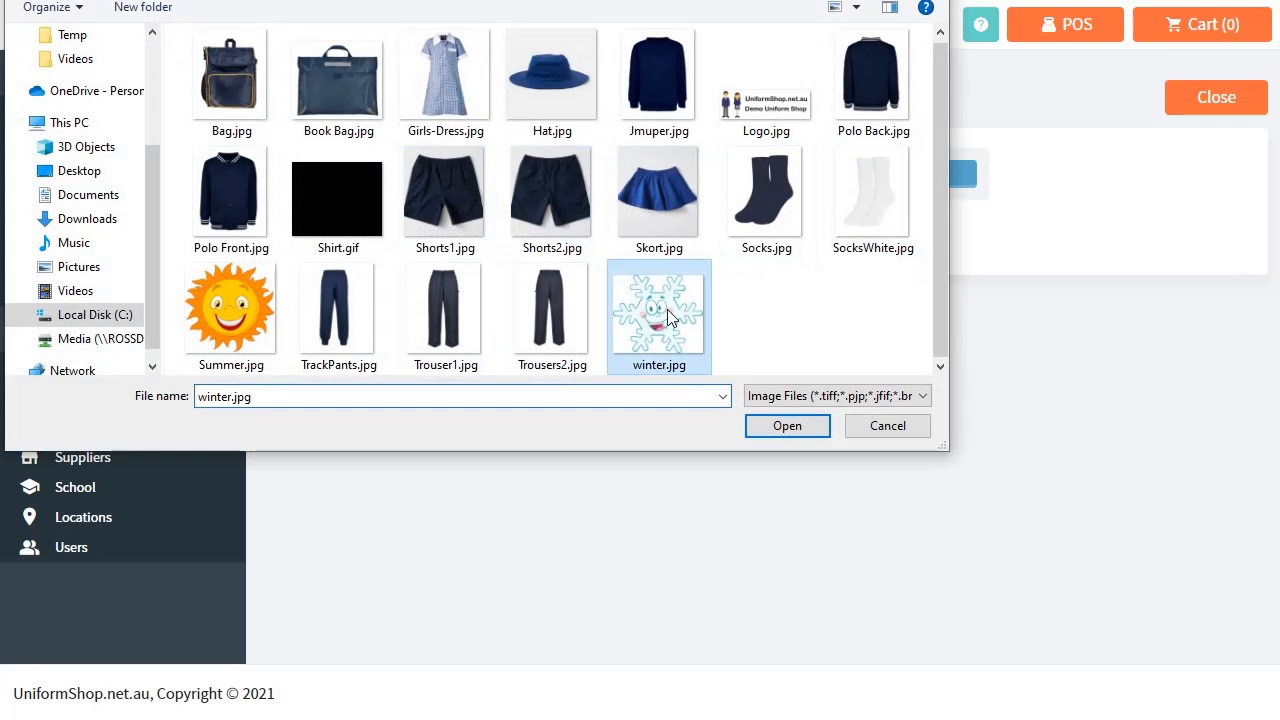
pyautogui.click(778, 432)
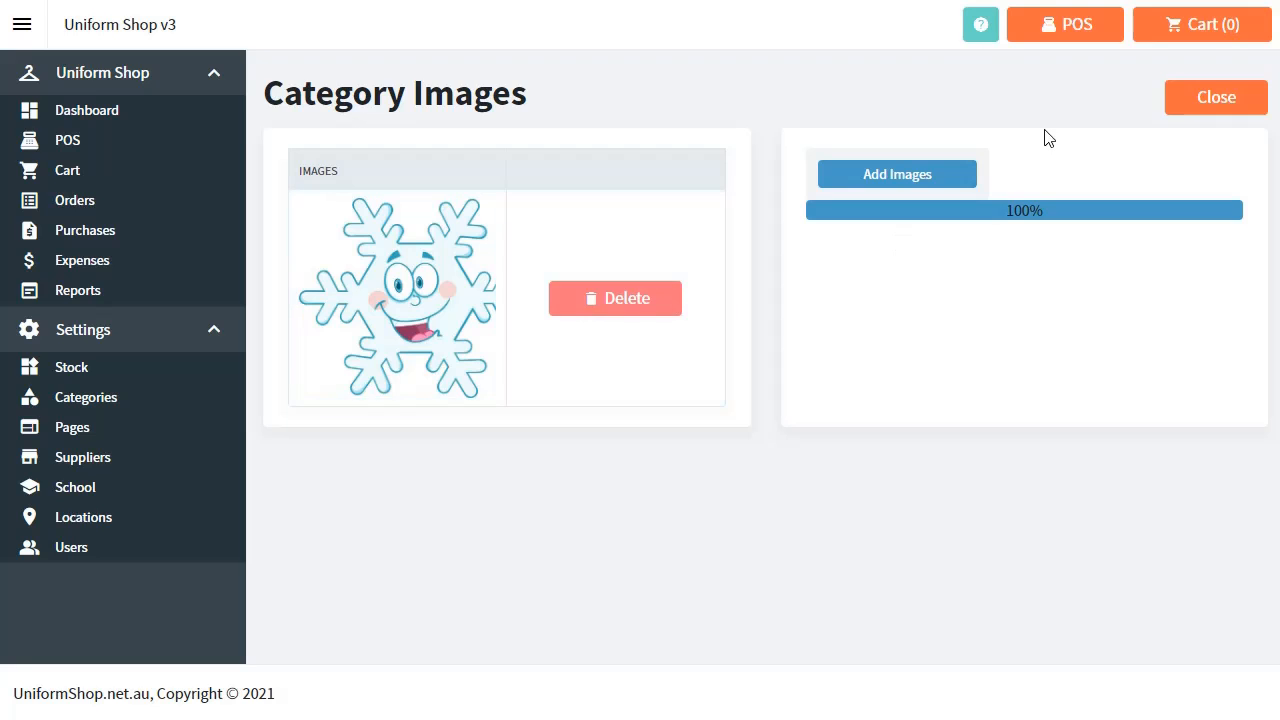
pyautogui.click(1221, 96)
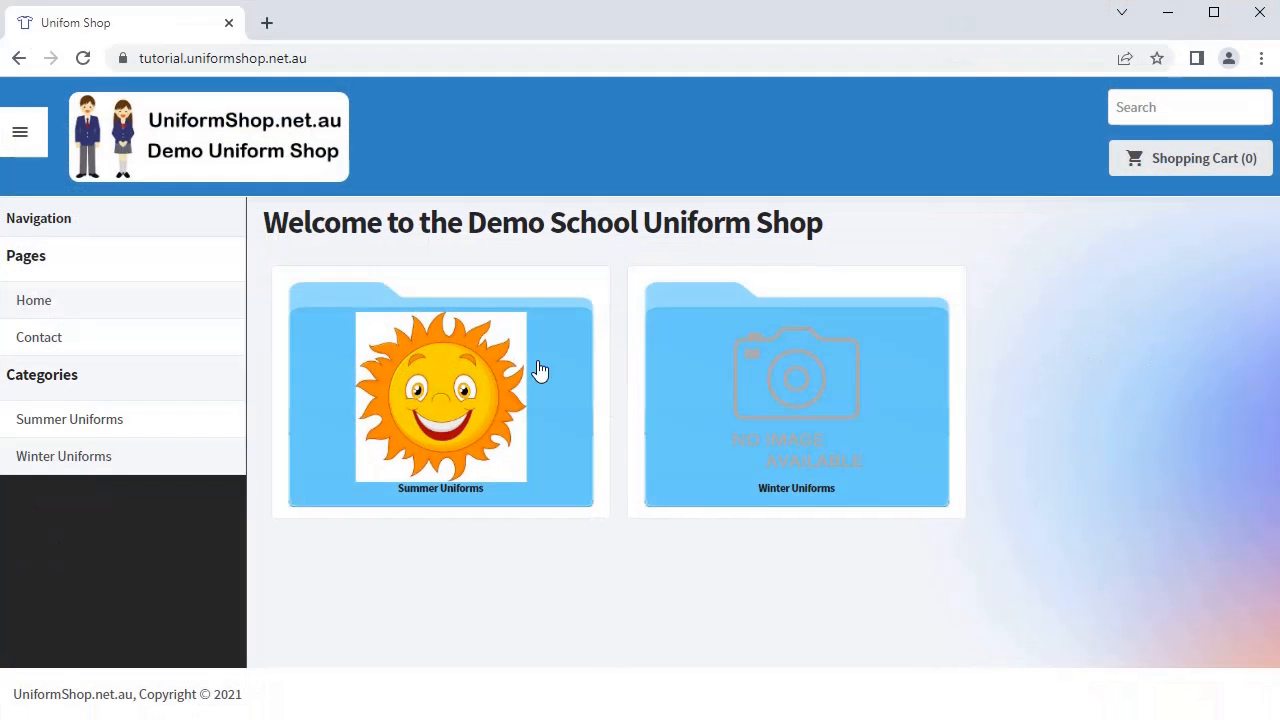
# Reload the shop website to check the category images, and view the Summer Uniforms page with its description.
pyautogui.click(83, 58)
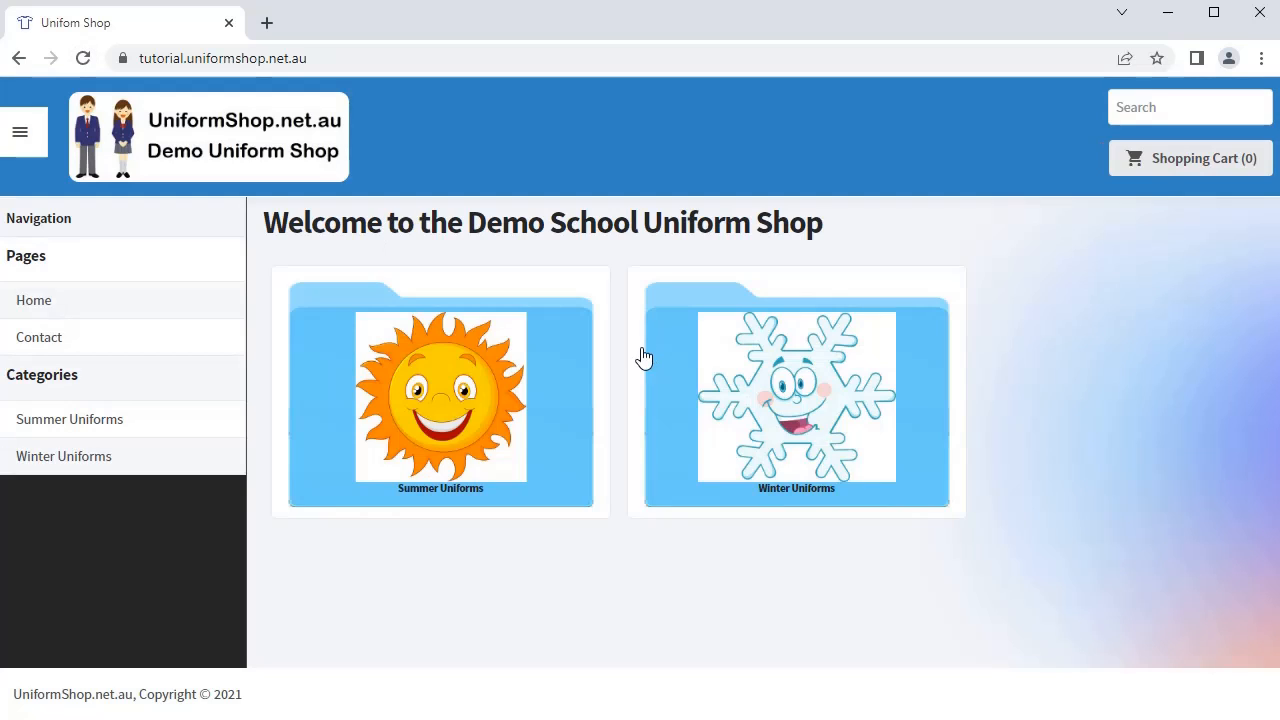
pyautogui.click(1164, 14)
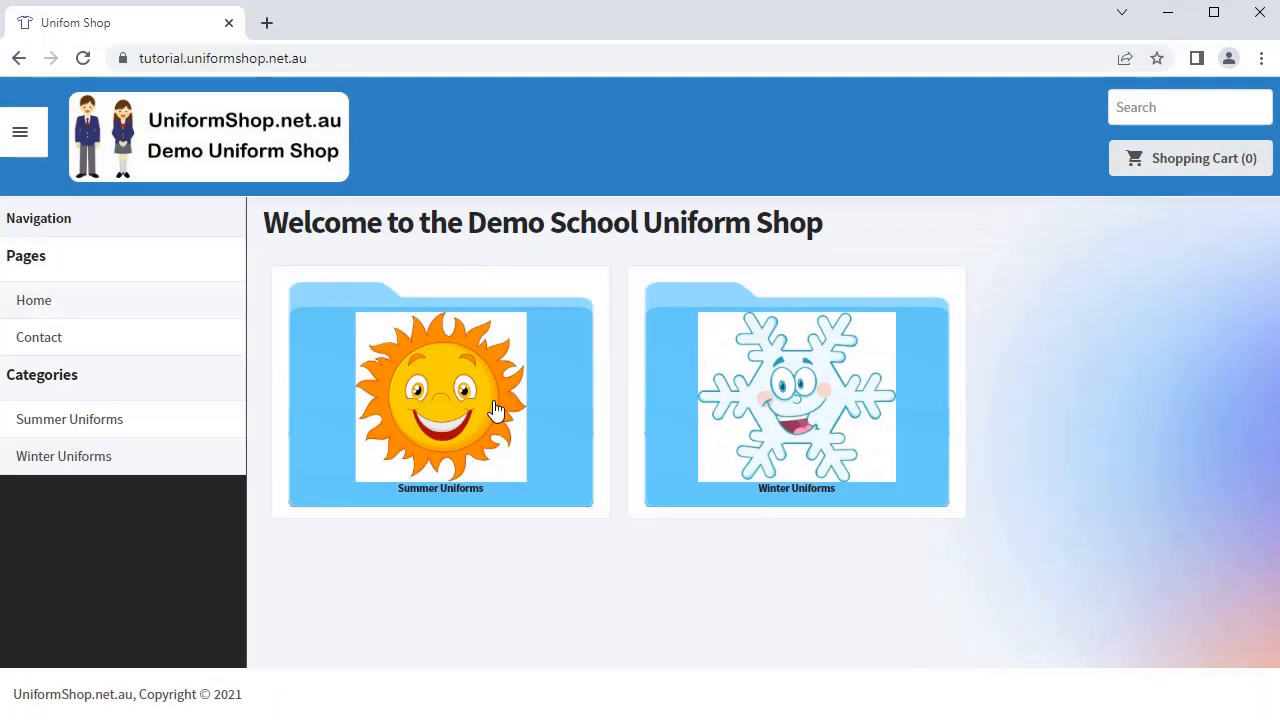
pyautogui.click(491, 409)
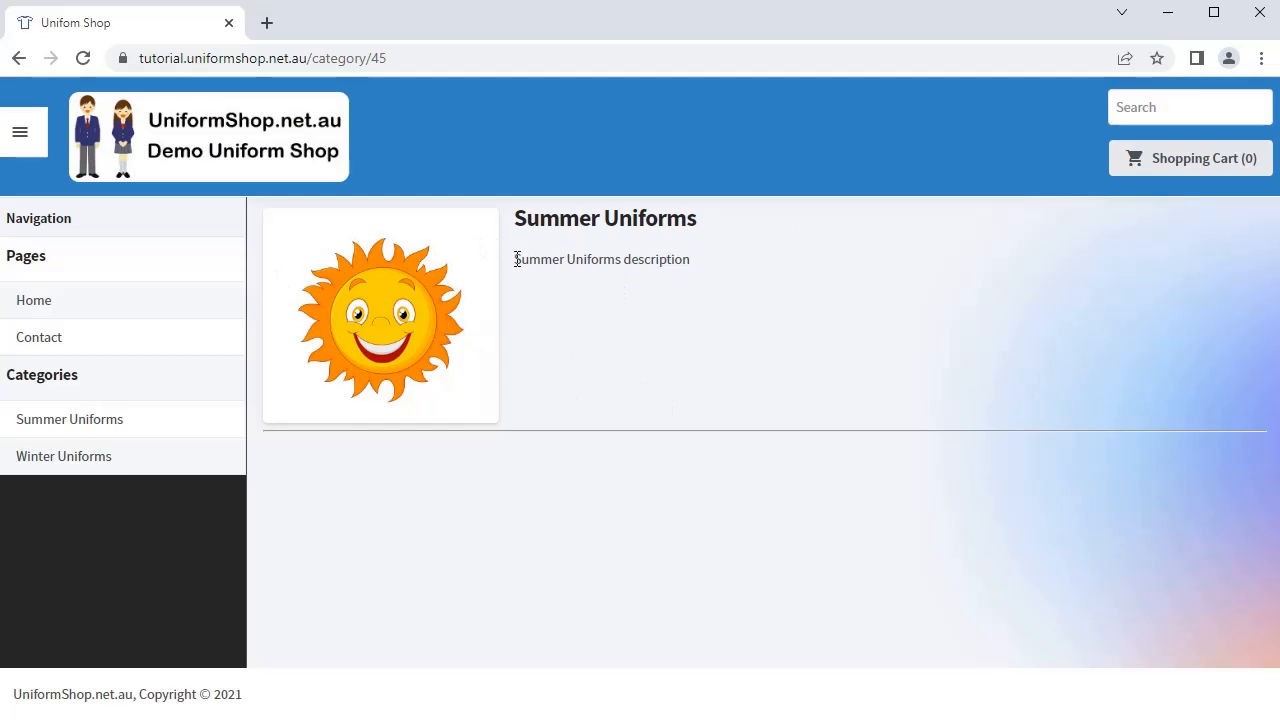
pyautogui.moveTo(697, 255); pyautogui.dragTo(519, 263)
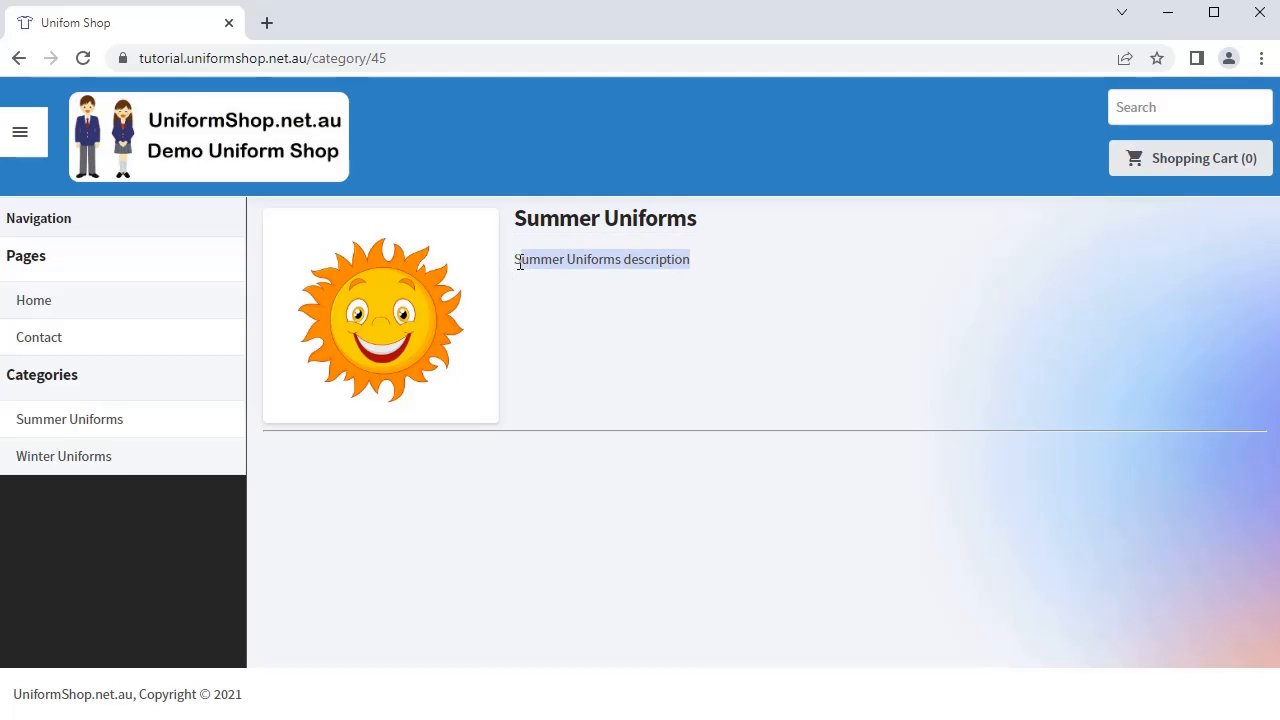